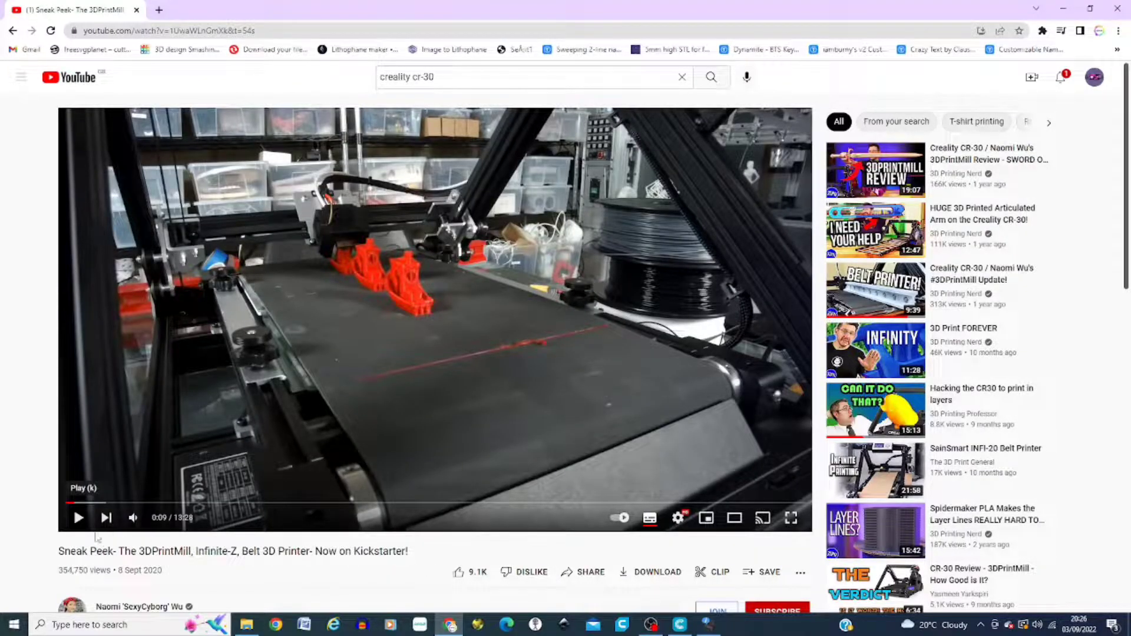
Play the 3DPrintMill sneak-peek video on YouTube and pause it at 0:25
left_click(78, 522)
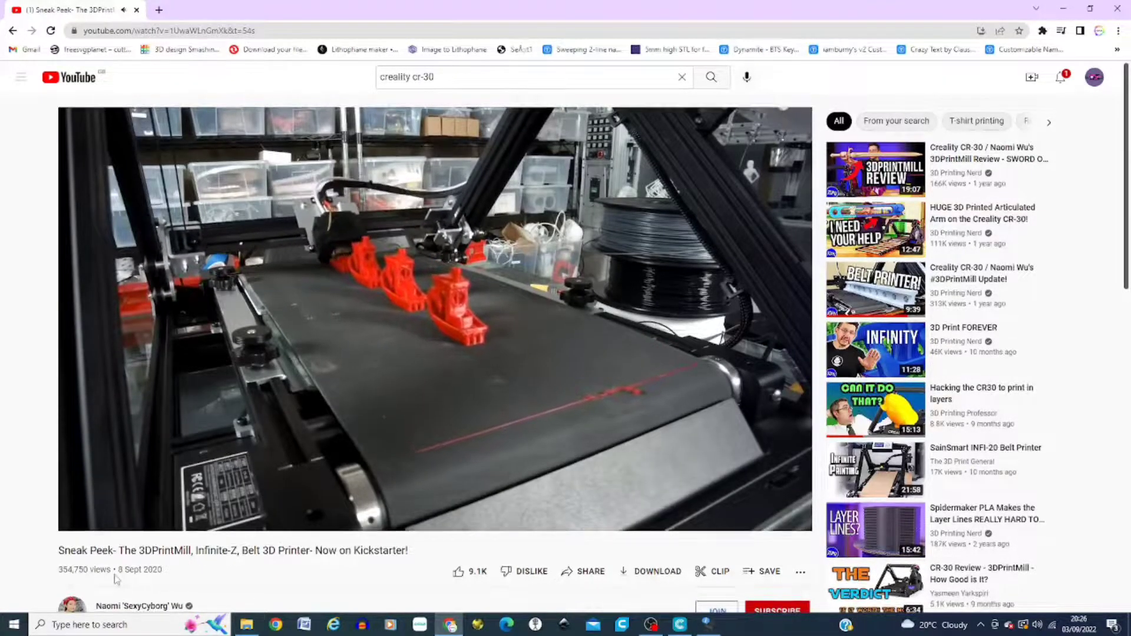
scroll(116, 579, "down", 1)
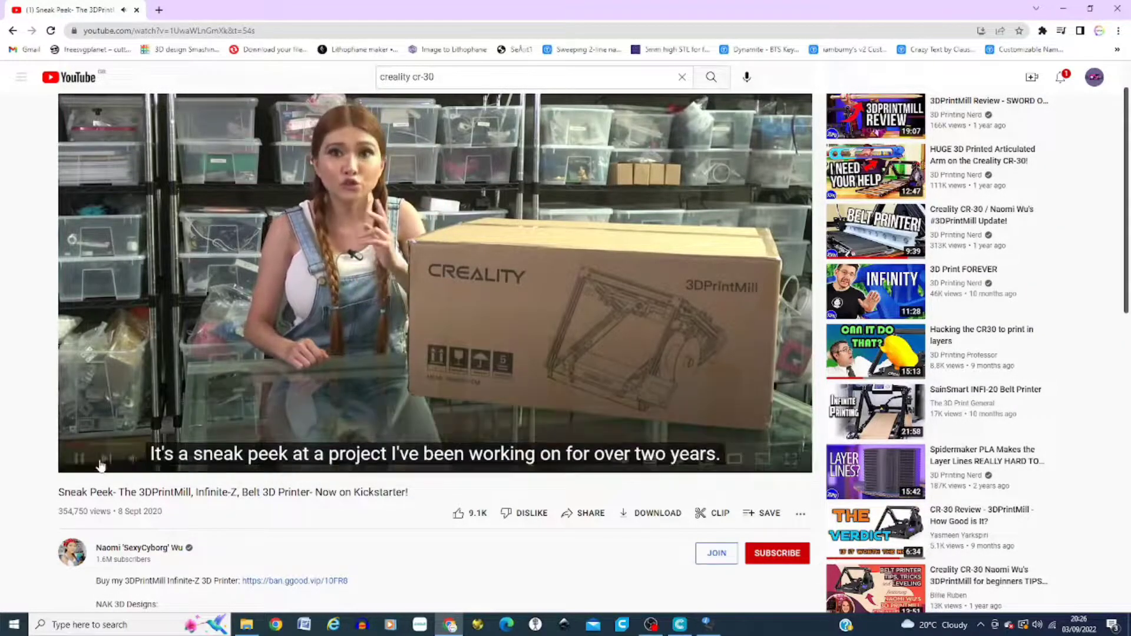
left_click(79, 459)
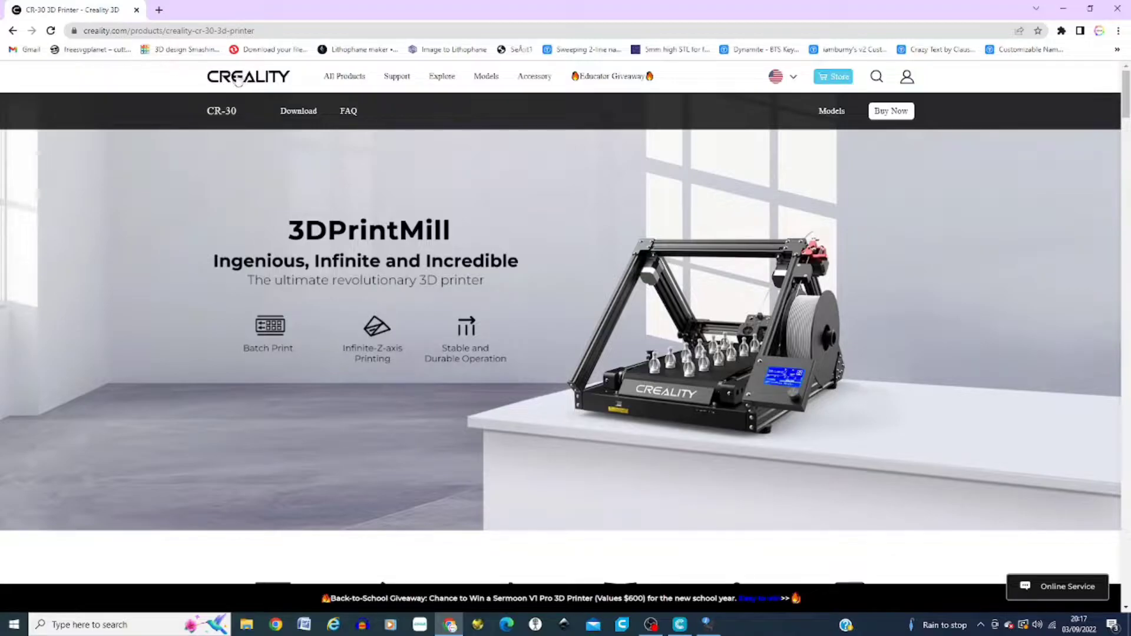
Scroll to the Desktop Size section with 200 x 170 x ∞ mm print and 535 x 656 x 410 mm machine size
scroll(355, 211, "down", 1)
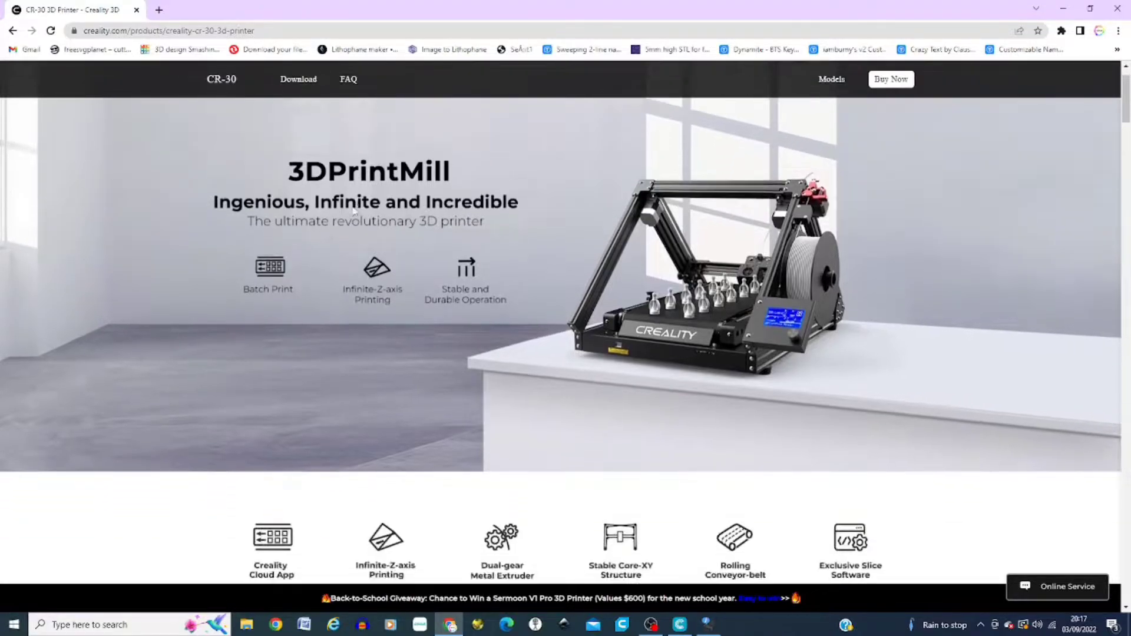
scroll(354, 211, "down", 5)
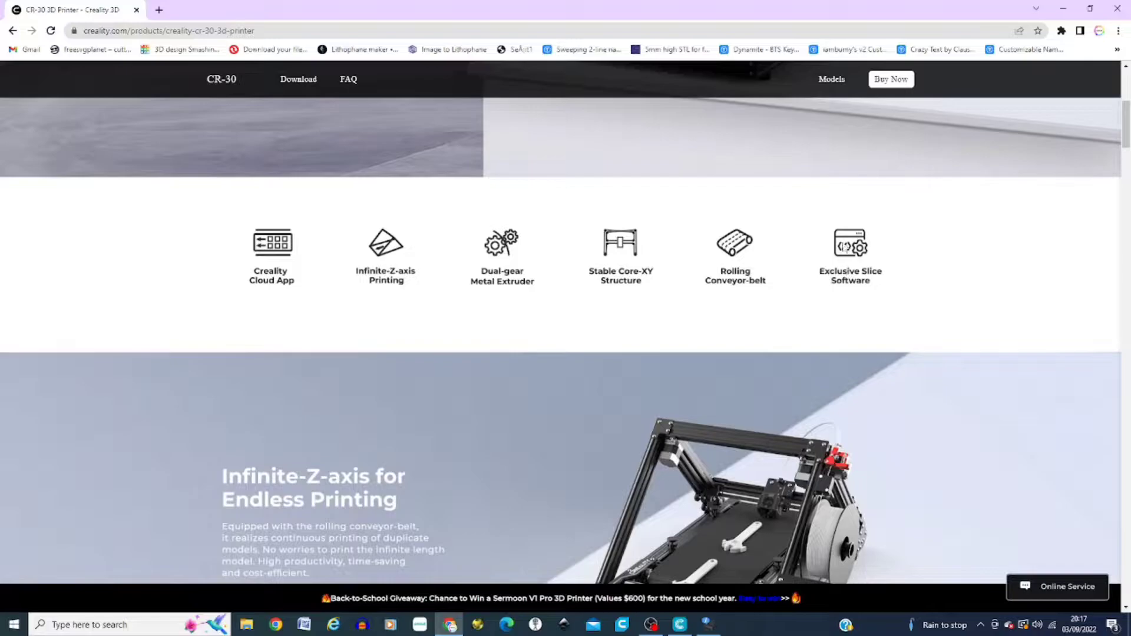
scroll(678, 466, "down", 4)
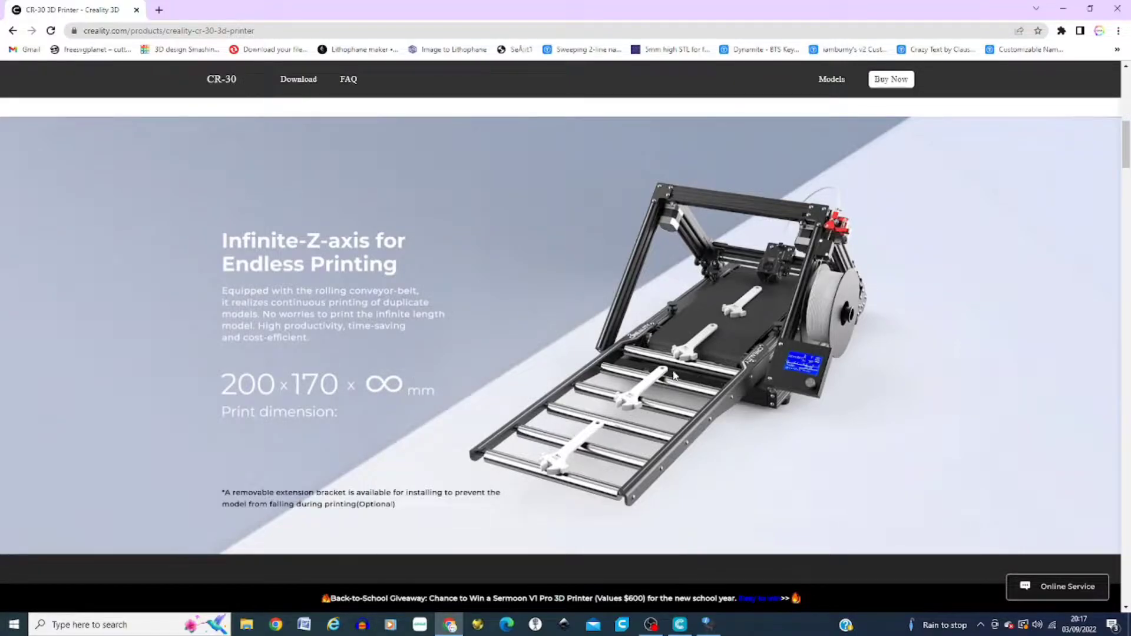
scroll(570, 478, "down", 7)
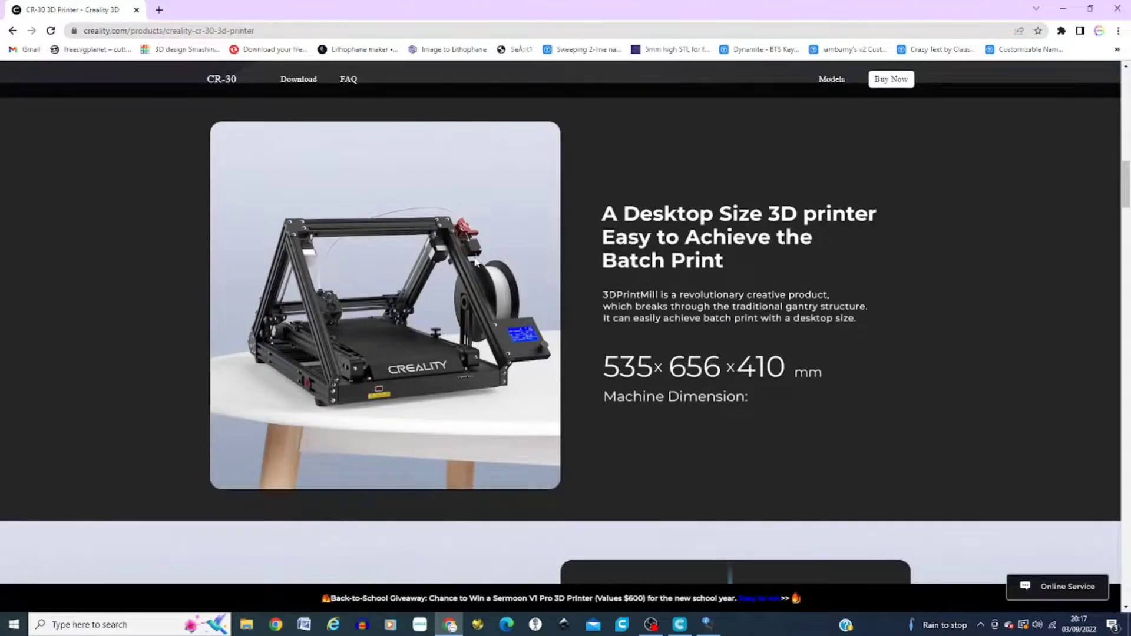
Scroll past the extruder, Core-XY and Rolling Conveyor Belt sections to 'Exclusive Slice Software for 3DPrintMill Only'
scroll(631, 487, "down", 7)
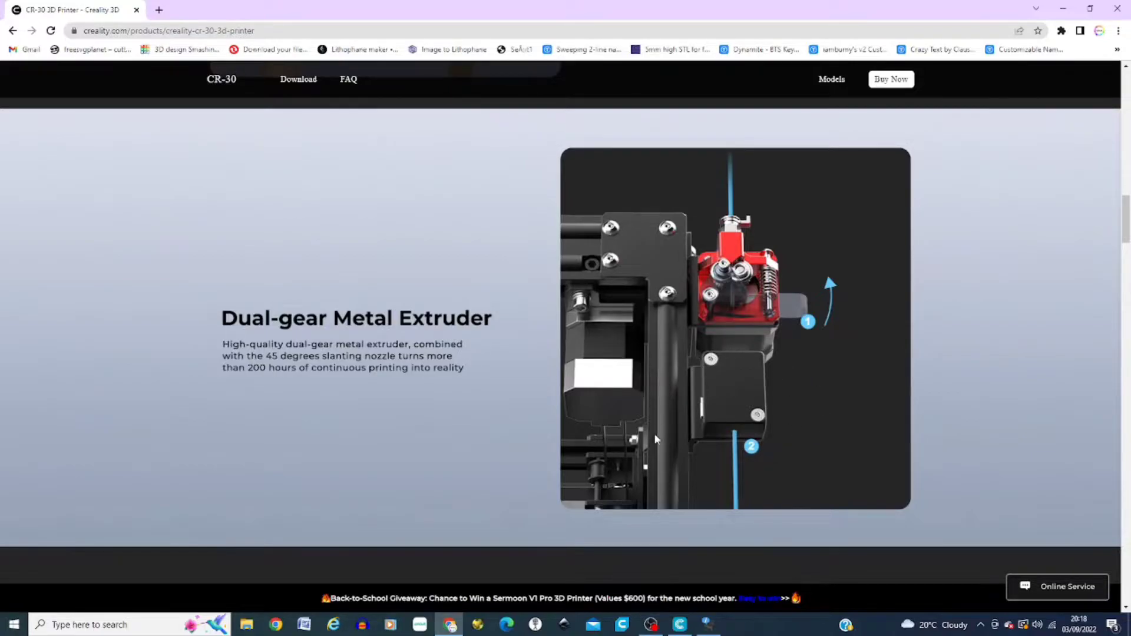
scroll(656, 439, "down", 8)
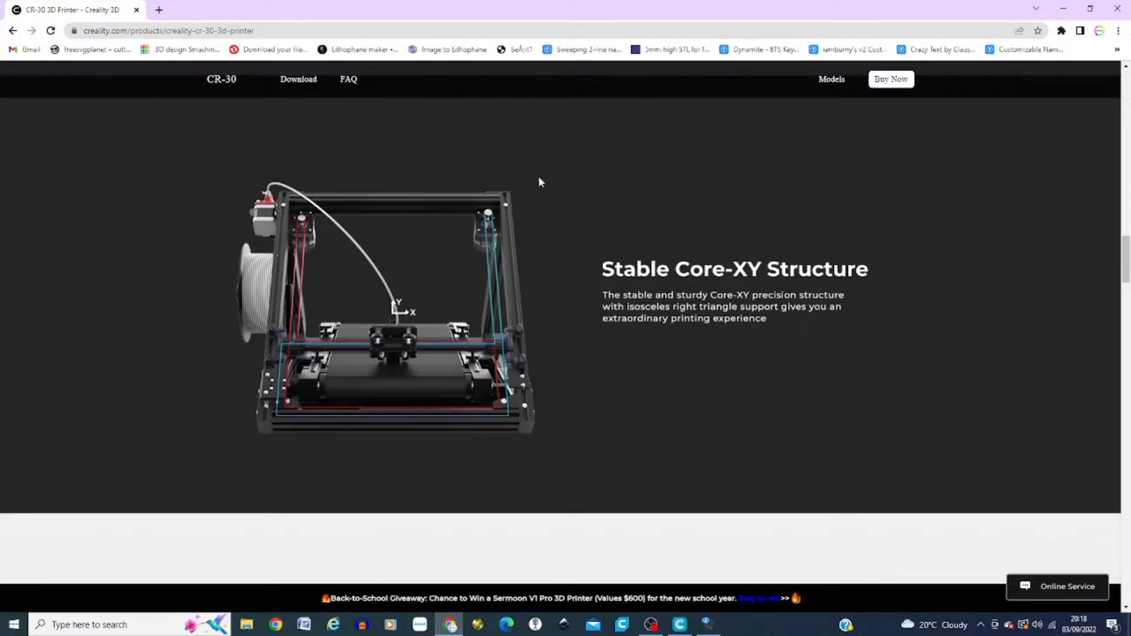
scroll(619, 465, "down", 7)
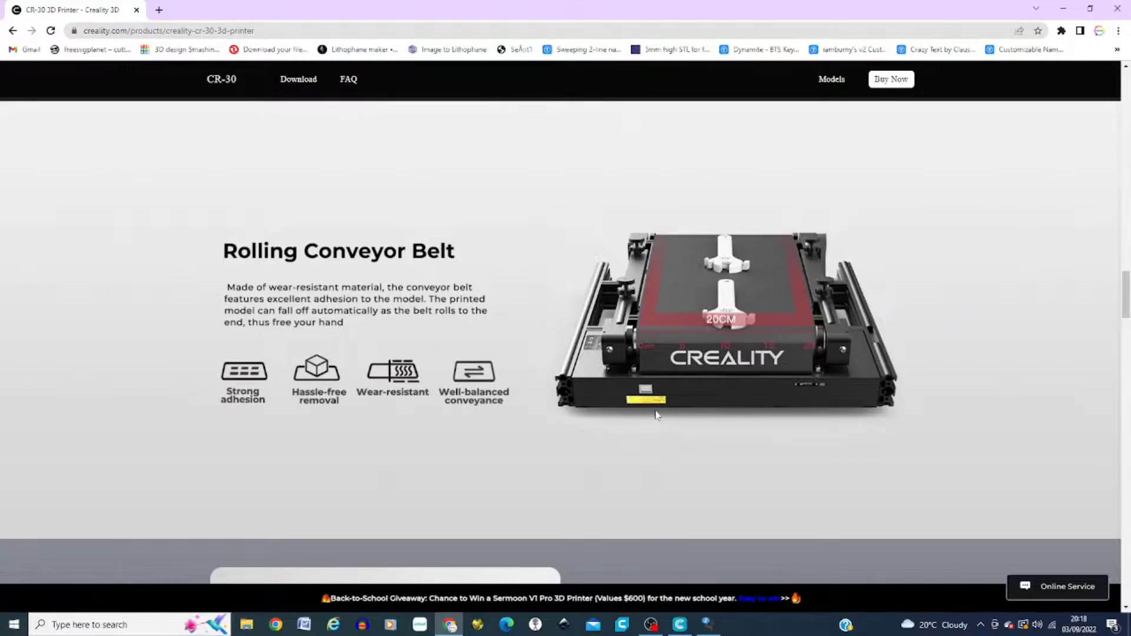
scroll(655, 414, "down", 4)
scroll(657, 418, "down", 4)
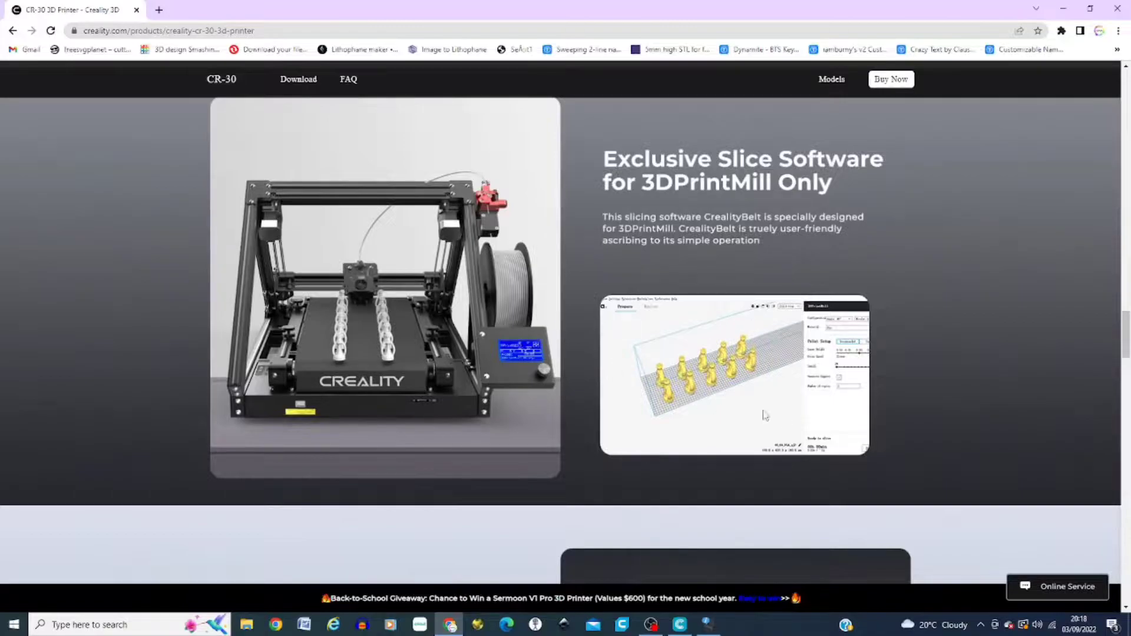
Switch to Creality Slicer and orbit and zoom around the 40 mm XYZ calibration cube
left_click(680, 625)
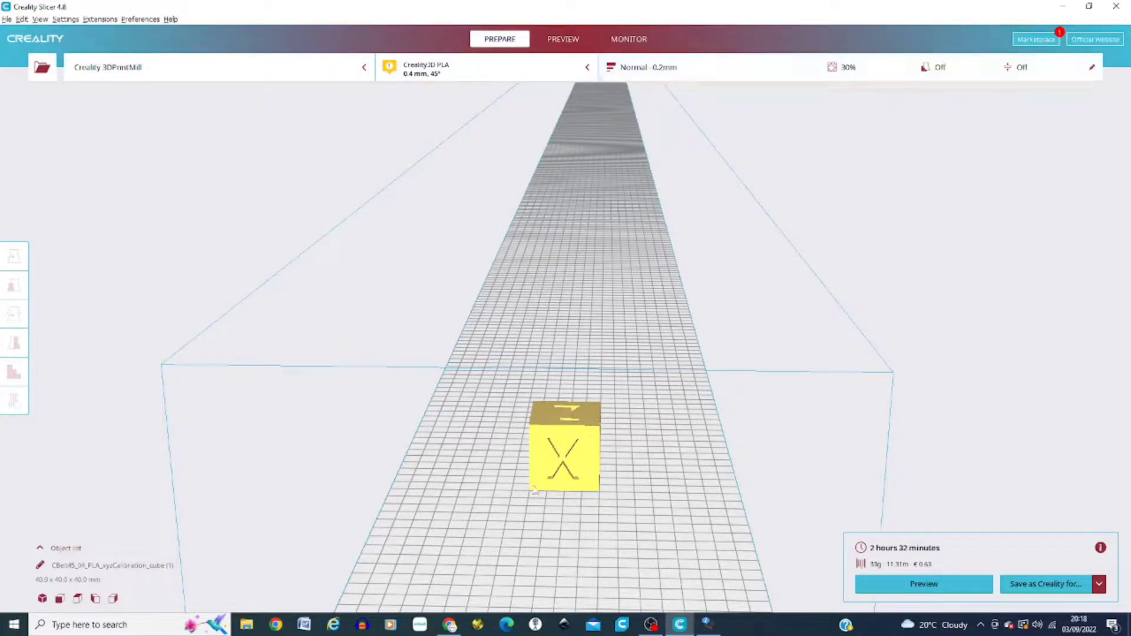
right_click_drag(526, 508, 591, 536)
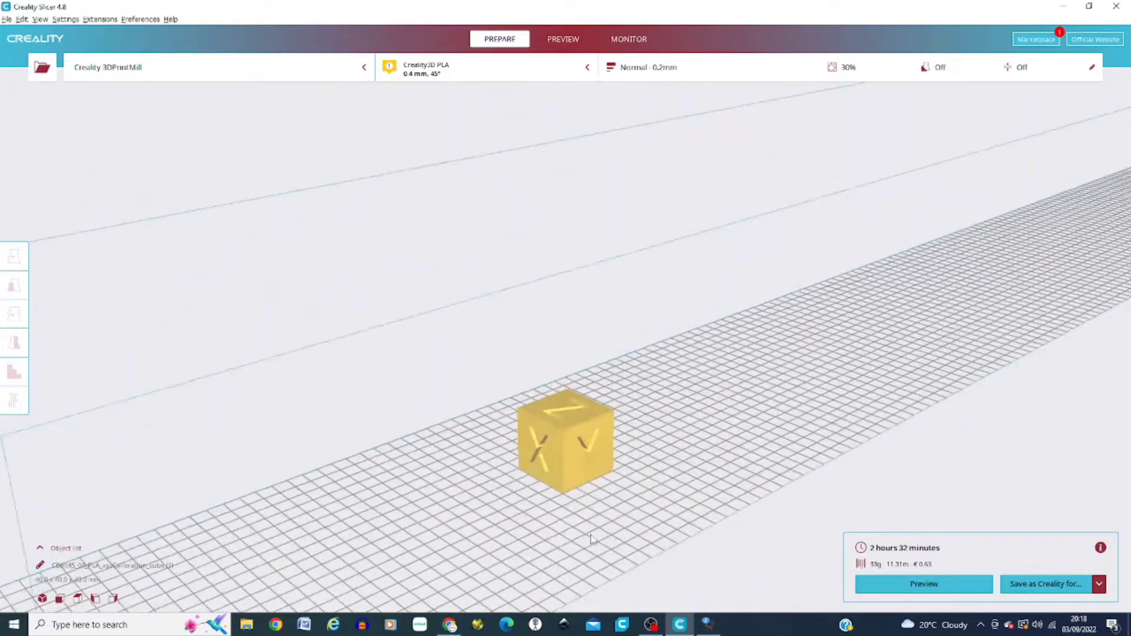
scroll(591, 536, "down", 3)
scroll(591, 536, "down", 3)
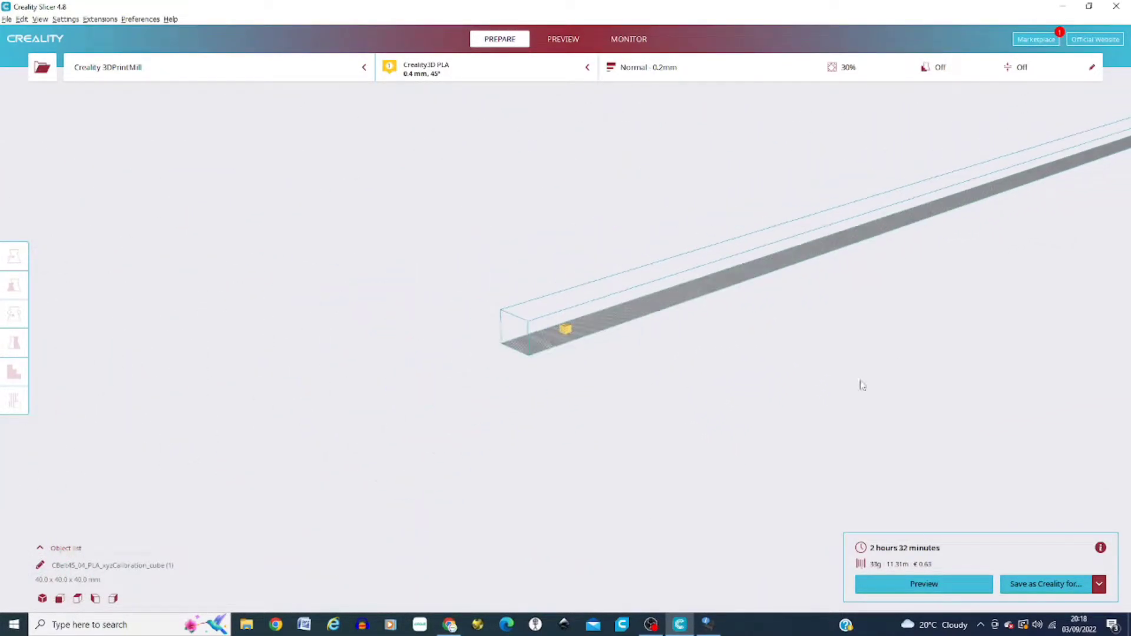
View the long belt build volume sideways, then lower the view to bed level beside the cube
right_click_drag(905, 357, 920, 382)
scroll(641, 409, "up", 8)
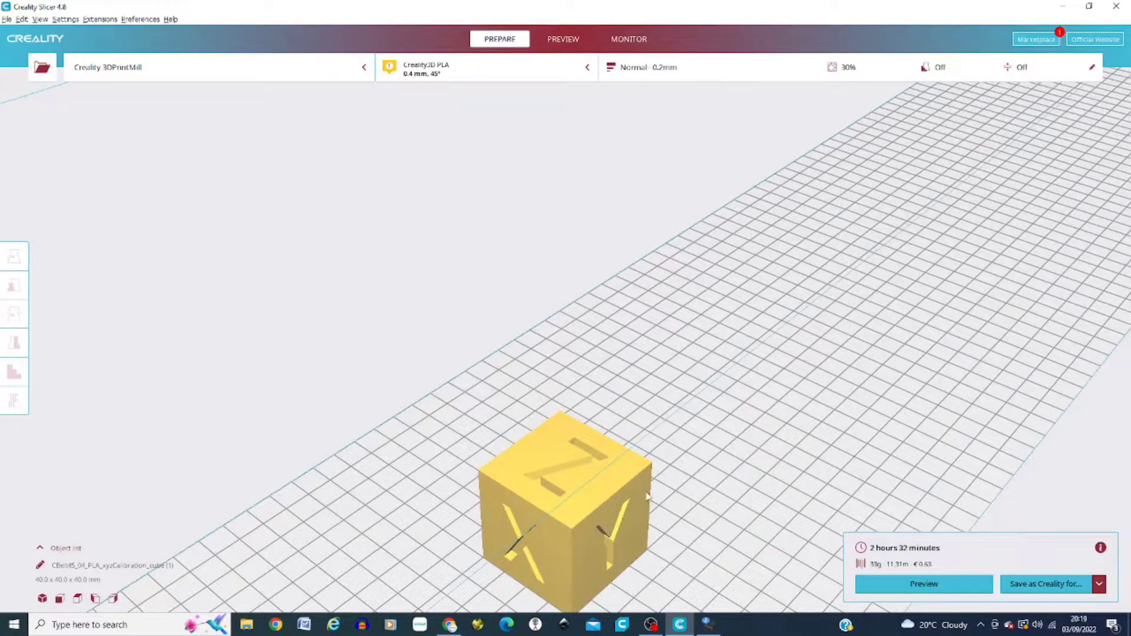
right_click_drag(645, 516, 195, 589)
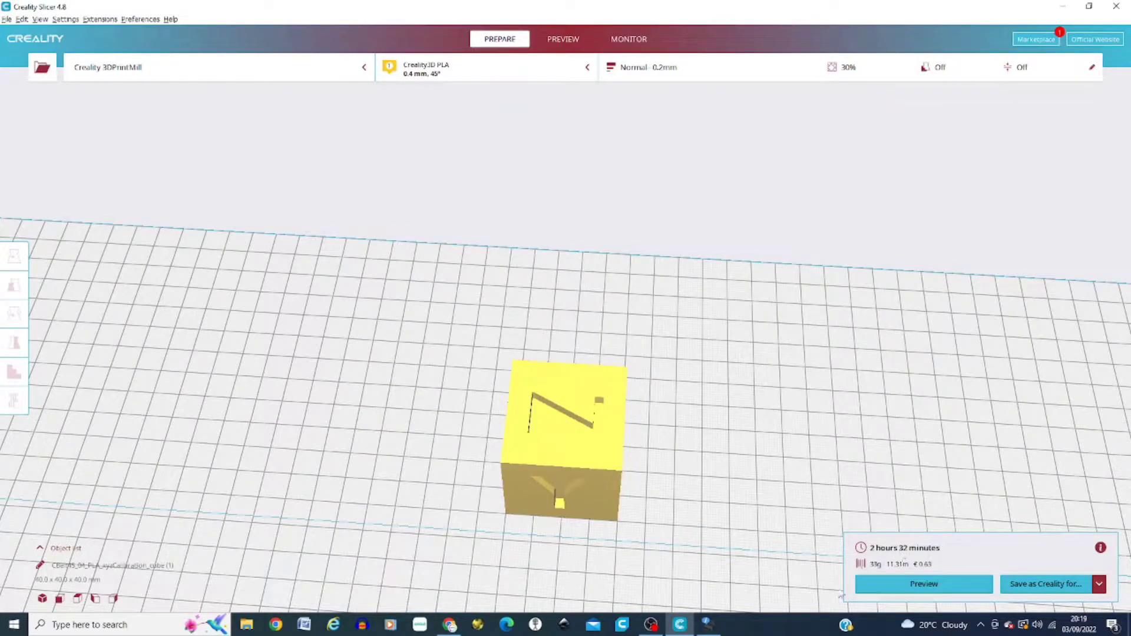
Return to the CR-30 page in Chrome and scroll down to the $1,049.00 price and footer
left_click(458, 624)
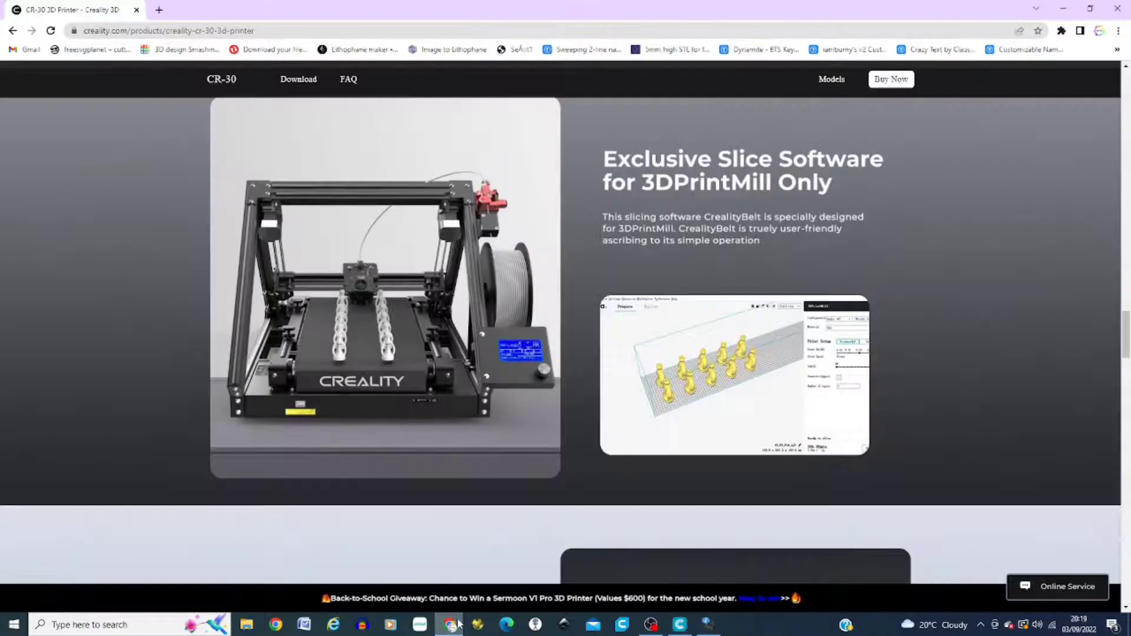
scroll(505, 502, "down", 7)
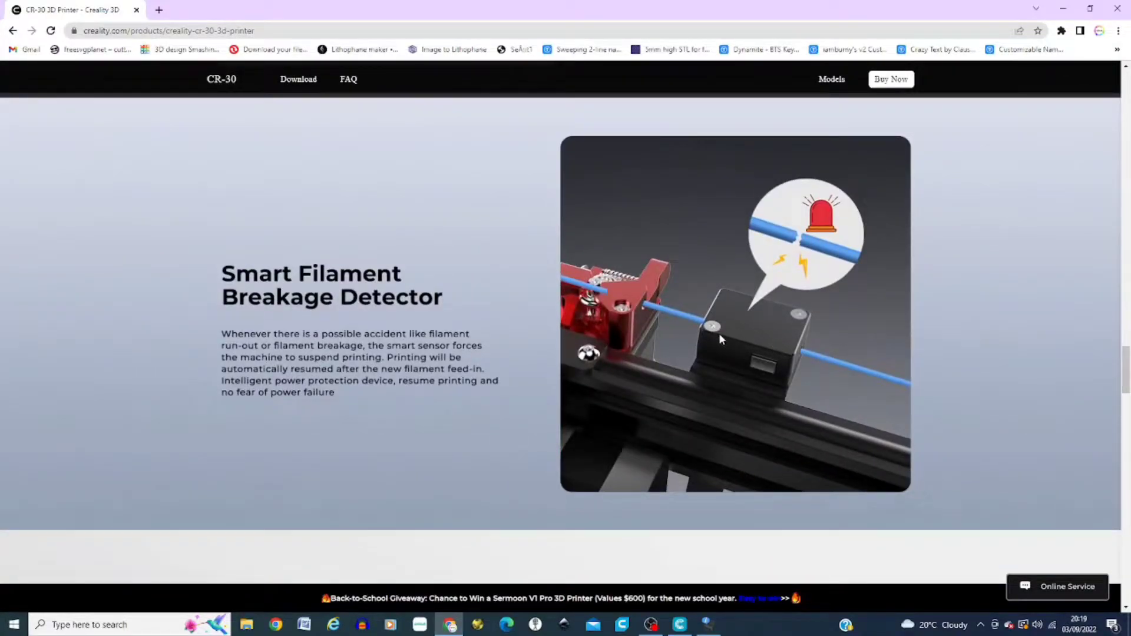
scroll(783, 355, "down", 6)
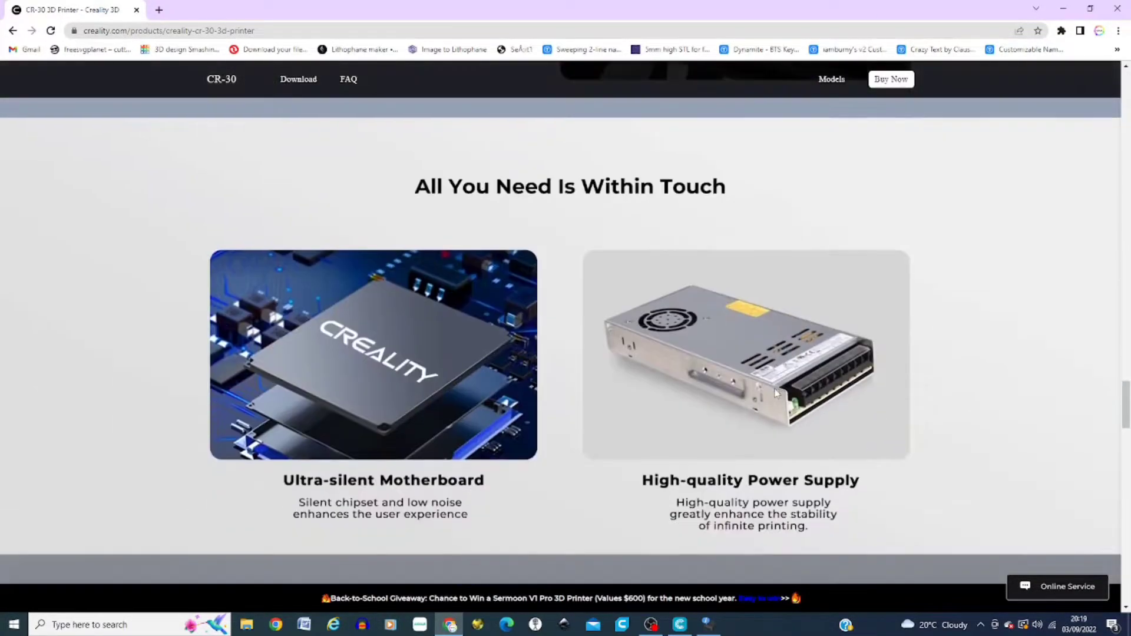
scroll(665, 450, "down", 1)
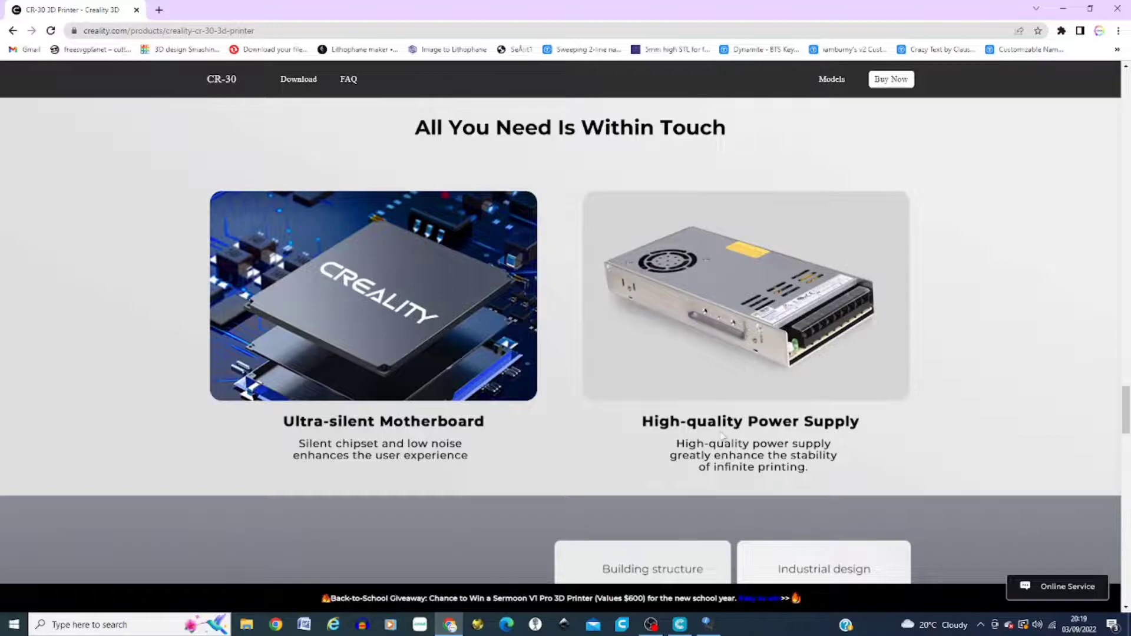
scroll(760, 475, "down", 5)
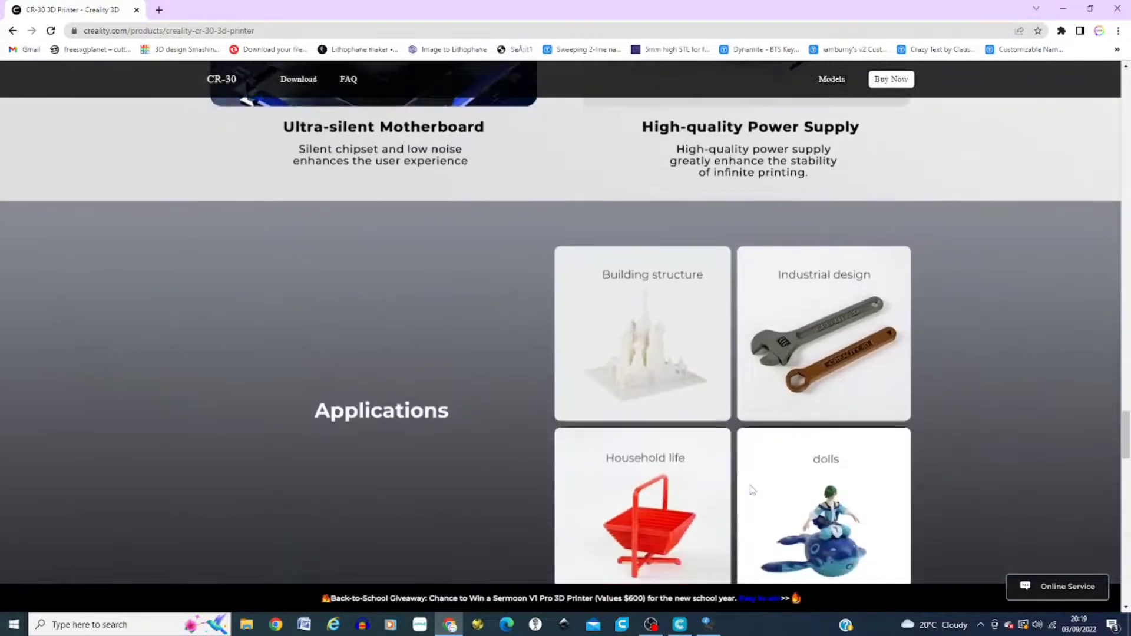
scroll(641, 483, "down", 3)
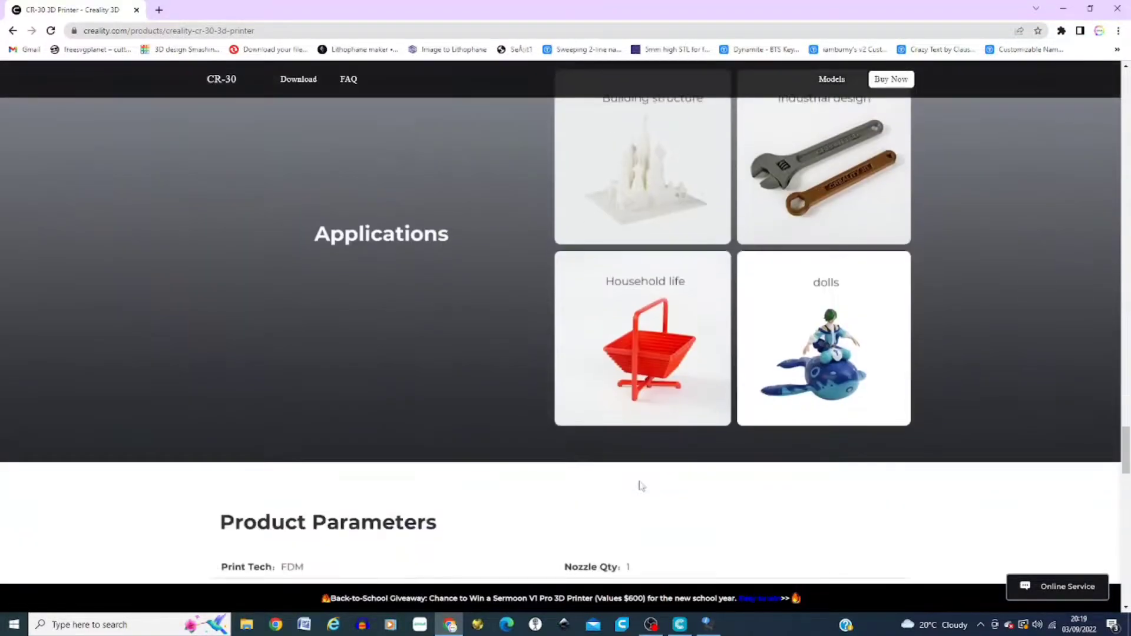
scroll(519, 475, "down", 6)
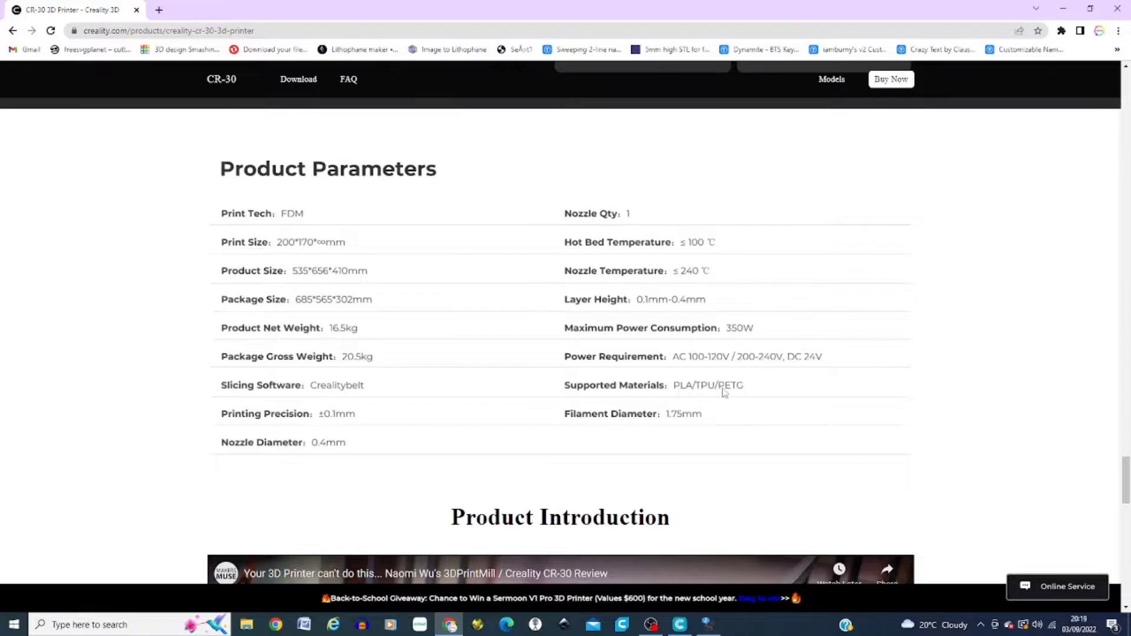
scroll(299, 433, "down", 10)
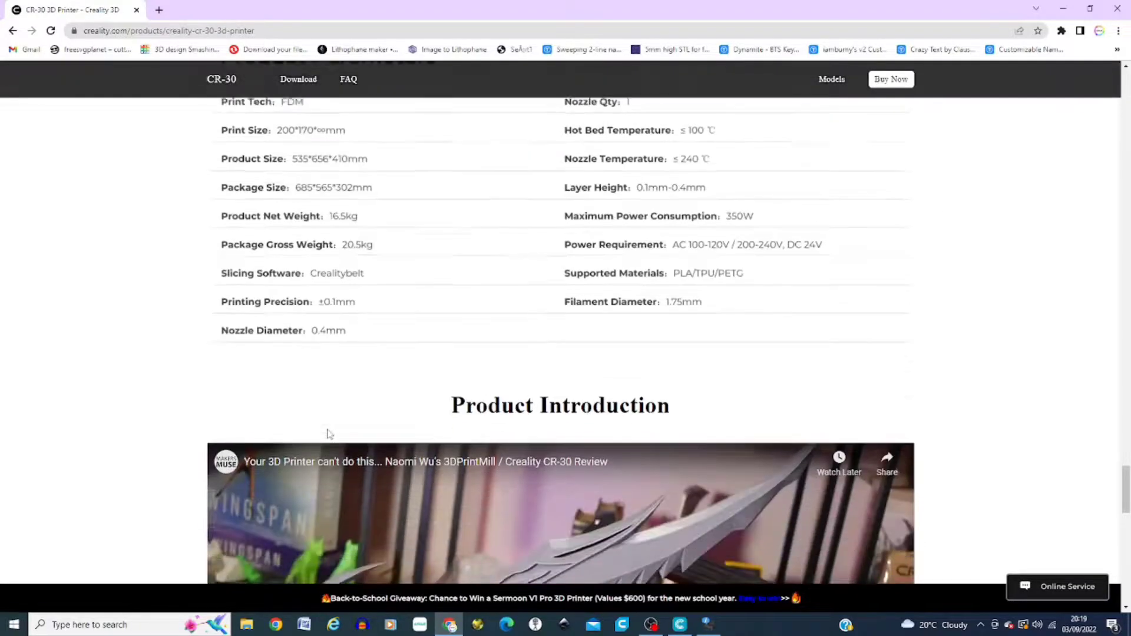
scroll(328, 435, "down", 8)
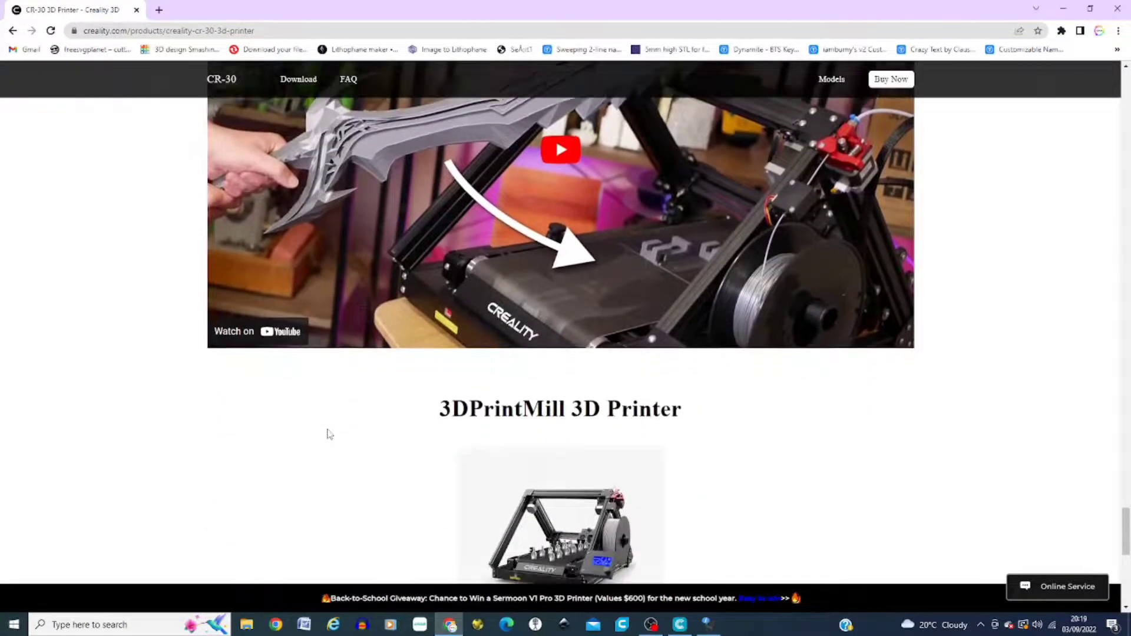
Scroll back up to the 'Ingenious, Infinite and Incredible' header at the top of the page
scroll(330, 434, "up", 2)
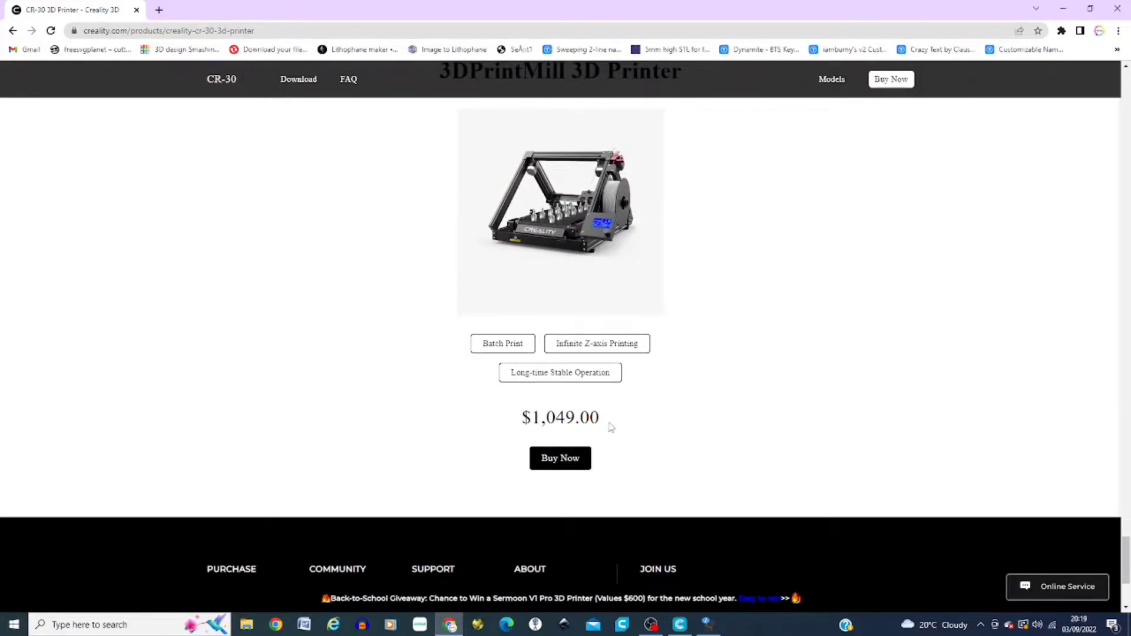
scroll(604, 433, "up", 20)
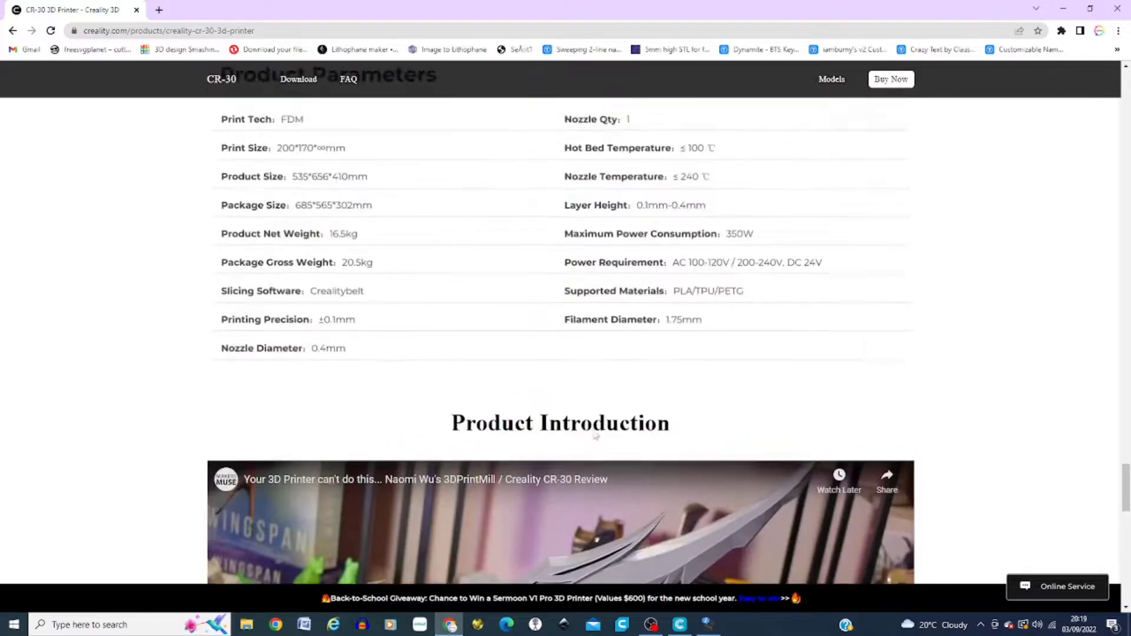
scroll(595, 434, "up", 10)
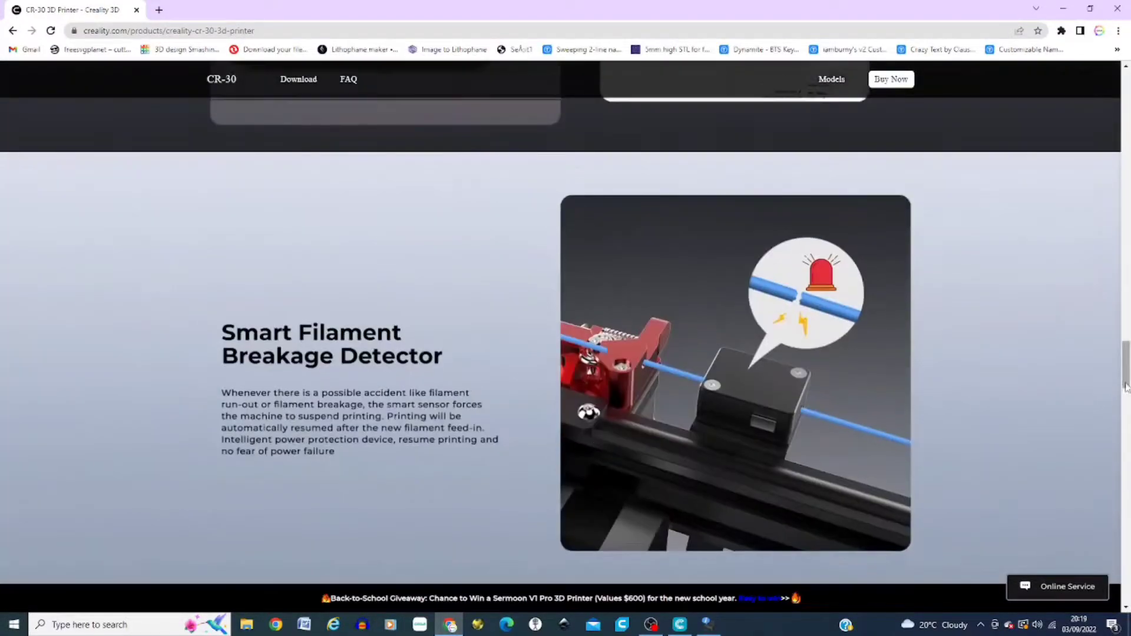
left_click_drag(1125, 387, 1092, 88)
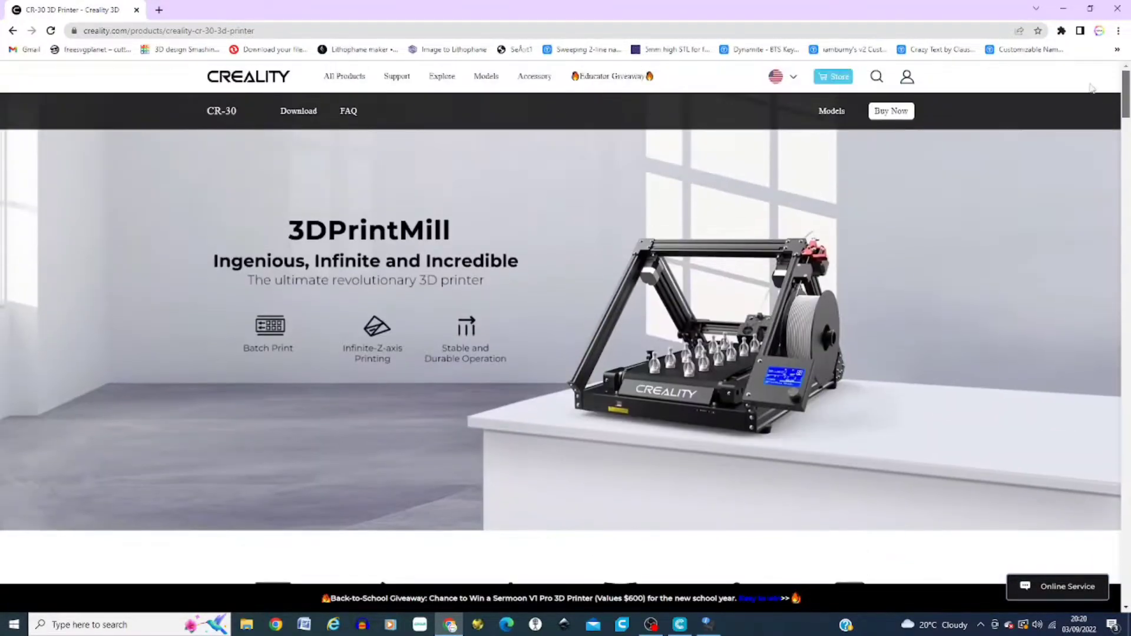